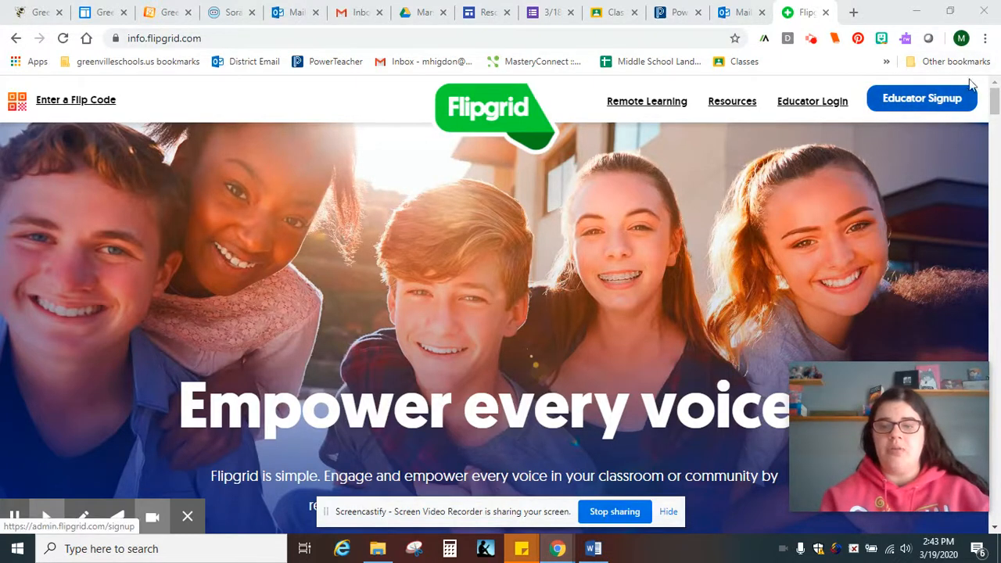
# Enter the Flipgrid educator area and bring up the list of existing grids.
pyautogui.click(903, 106)
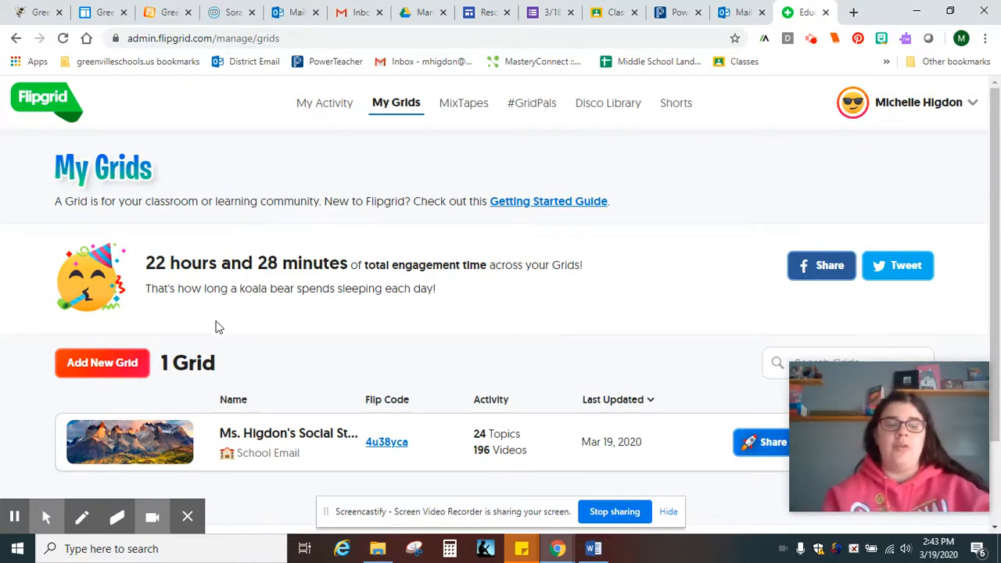
pyautogui.scroll(-1, 409, 291)
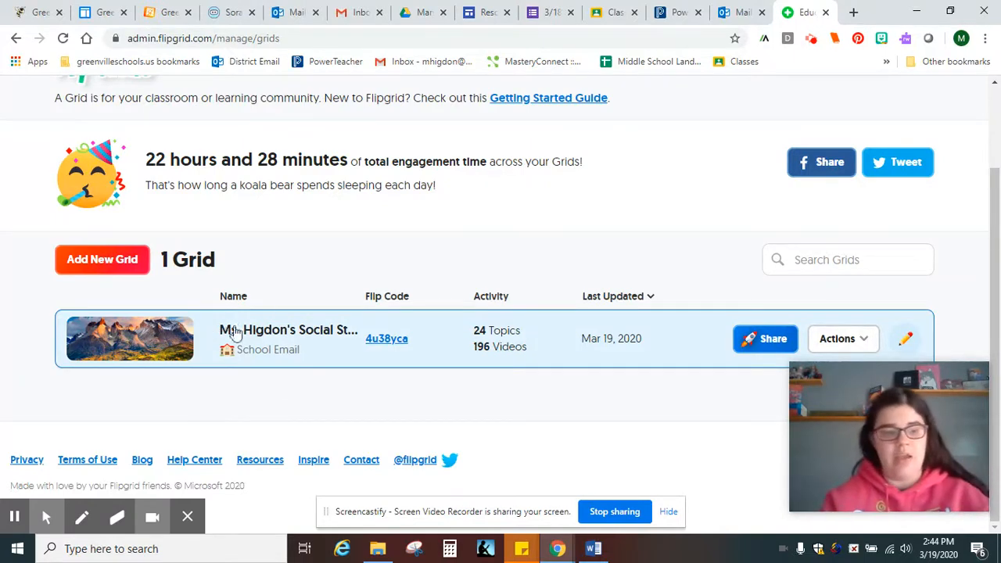
pyautogui.click(100, 261)
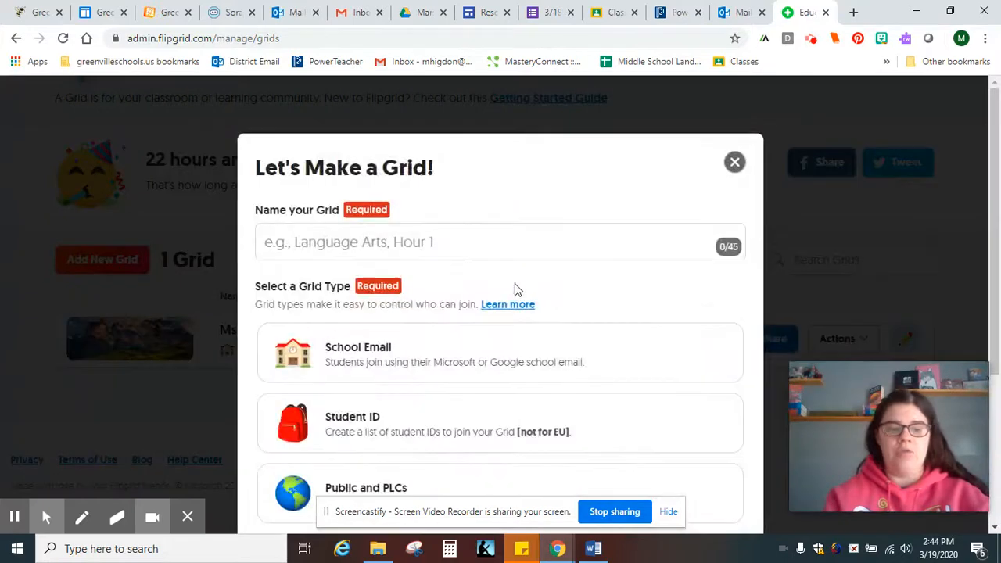
pyautogui.click(509, 246)
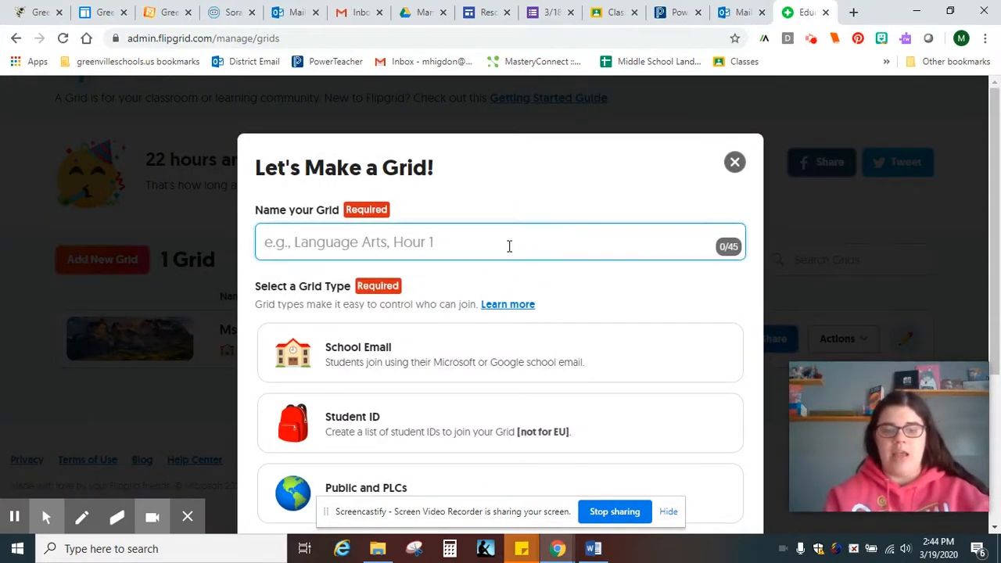
pyautogui.write('Flipgri')
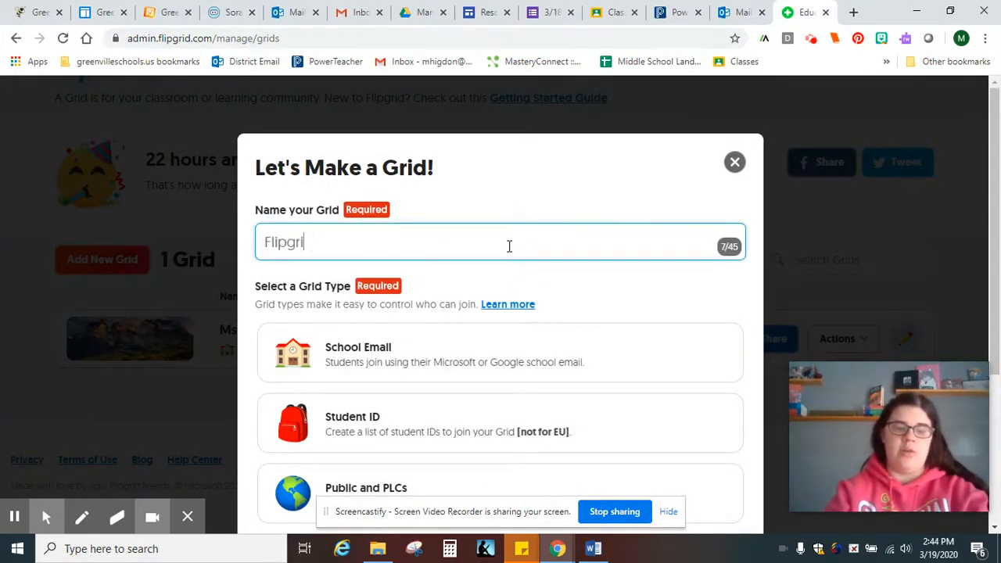
pyautogui.write('d Tutorial')
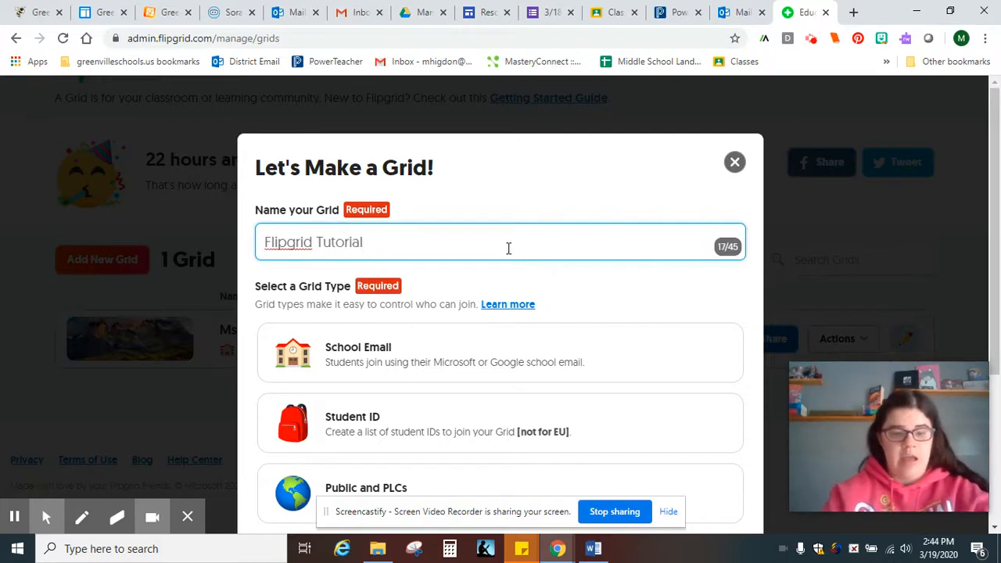
pyautogui.scroll(-1, 508, 248)
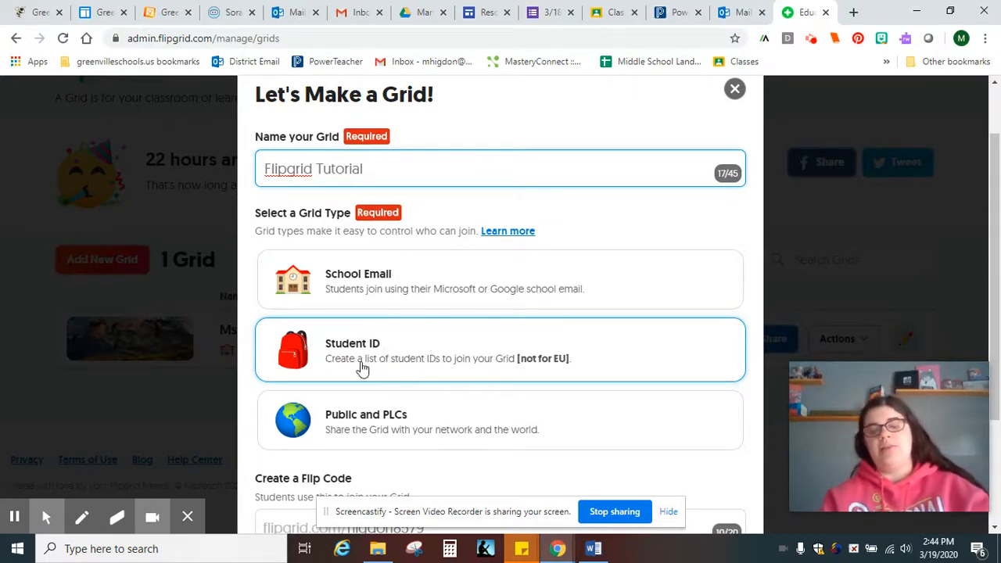
pyautogui.scroll(-1, 362, 369)
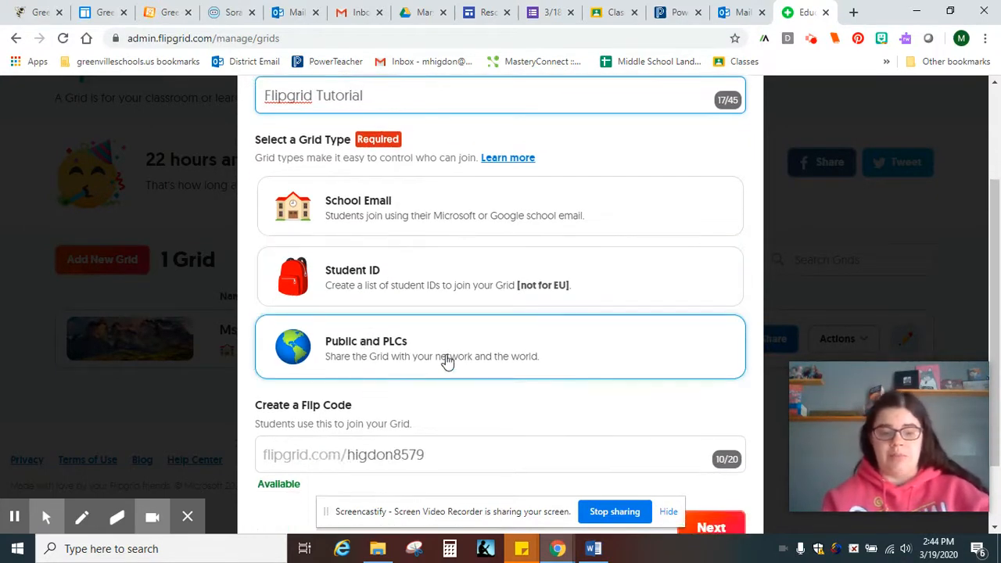
pyautogui.scroll(-1, 447, 359)
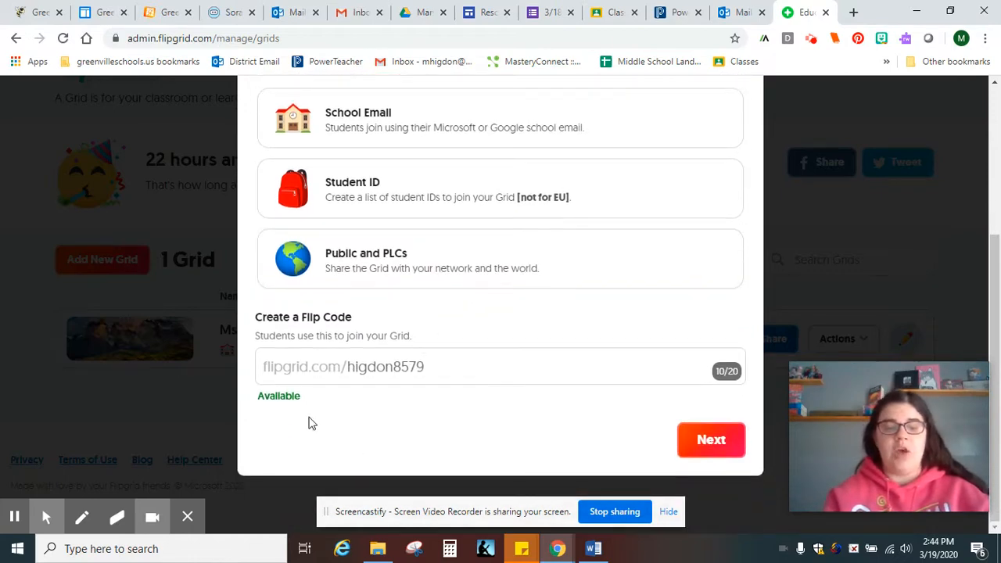
pyautogui.scroll(1, 308, 422)
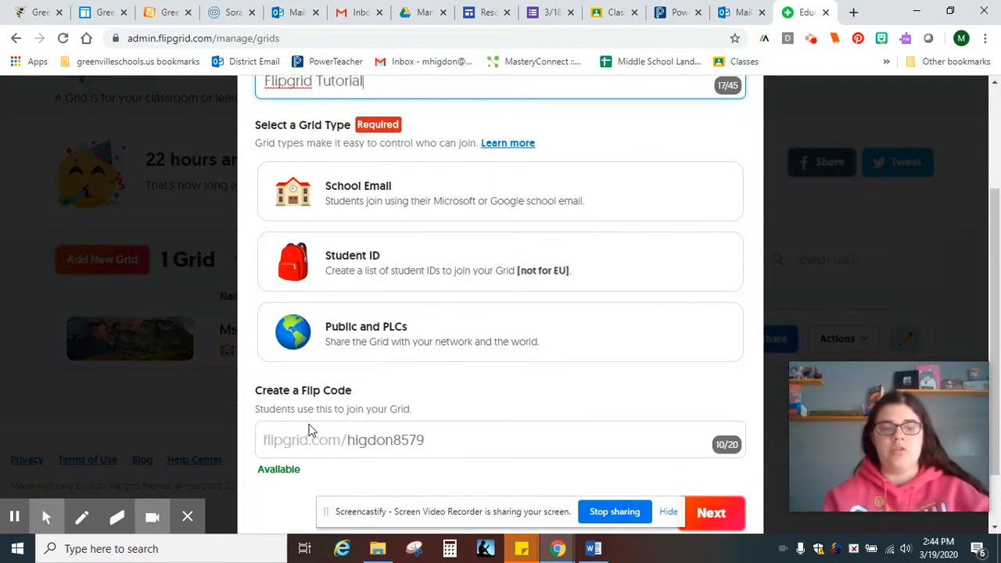
pyautogui.scroll(1, 309, 426)
pyautogui.scroll(1, 310, 429)
pyautogui.scroll(-3, 310, 429)
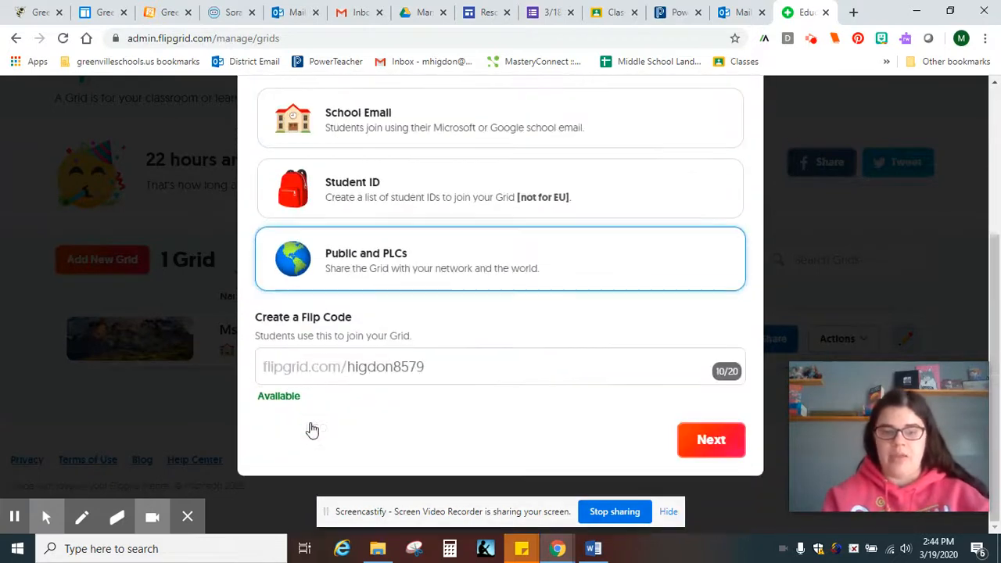
pyautogui.click(699, 437)
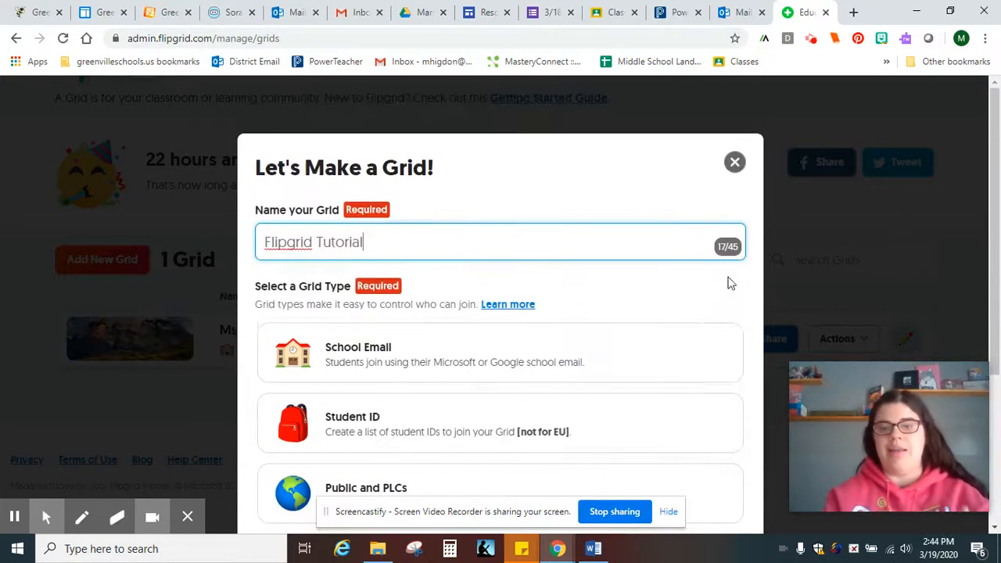
pyautogui.click(735, 162)
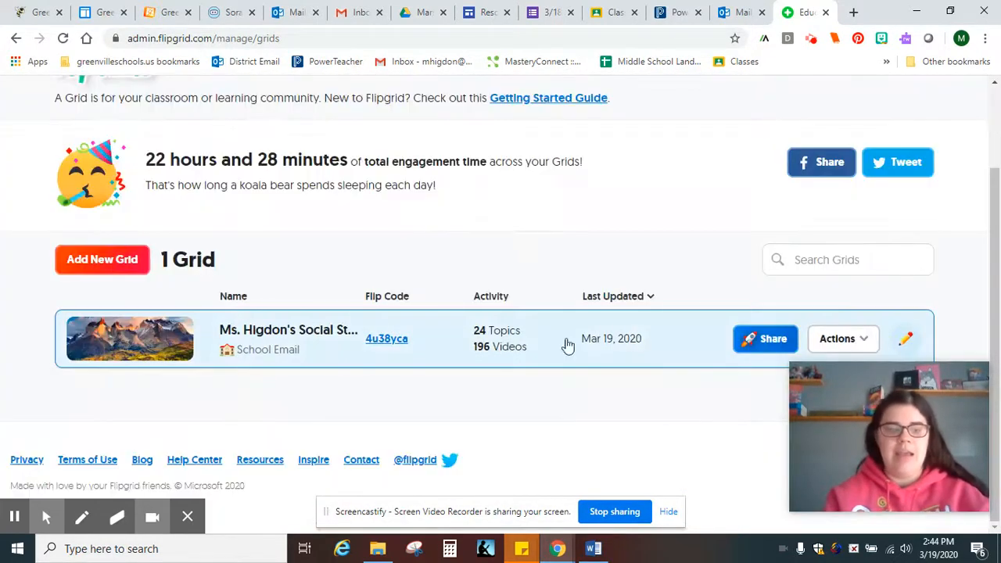
# Open the existing social studies grid and look through its list of topics.
pyautogui.click(268, 352)
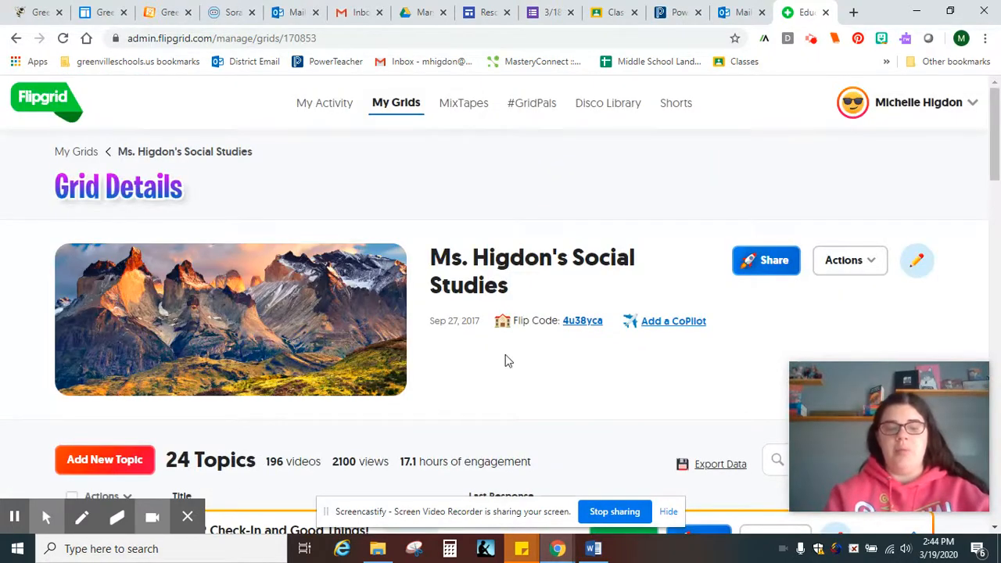
pyautogui.scroll(-4, 504, 358)
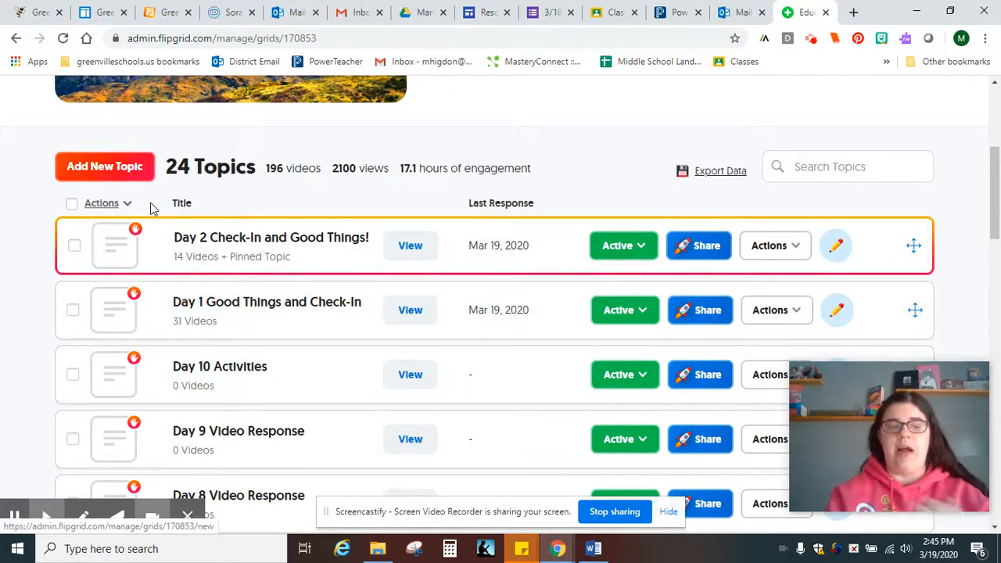
pyautogui.scroll(-20, 23, 305)
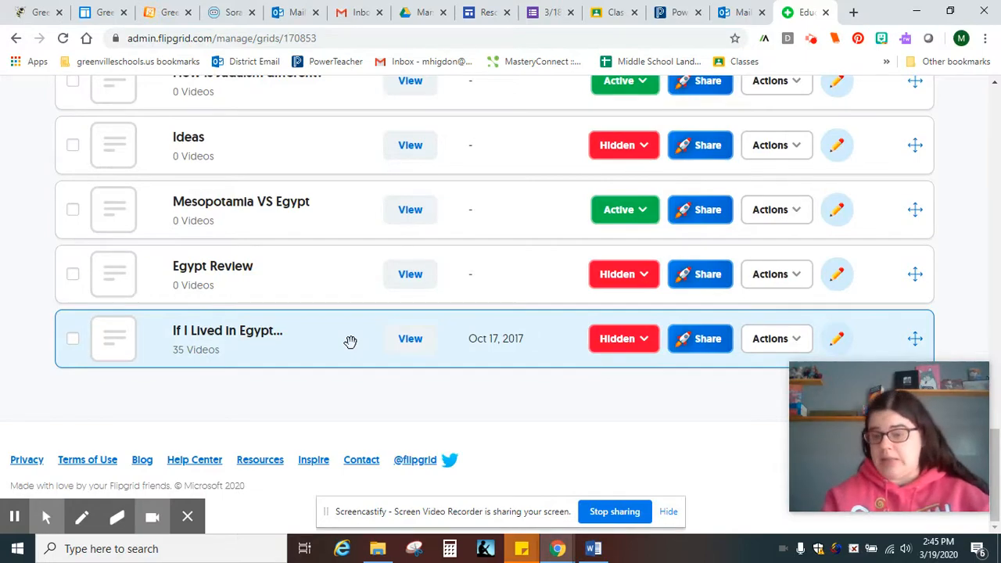
pyautogui.scroll(7, 350, 341)
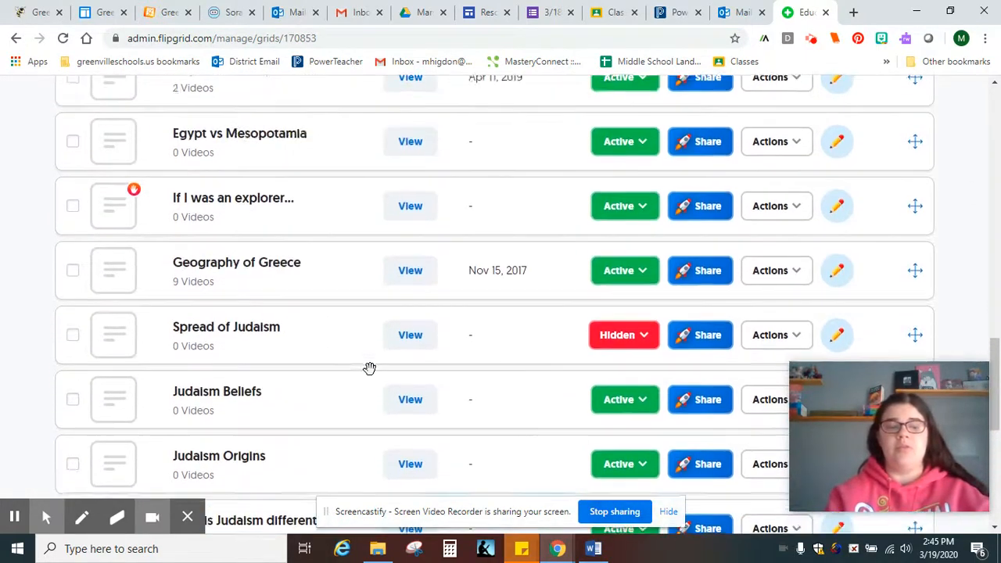
pyautogui.scroll(2, 351, 340)
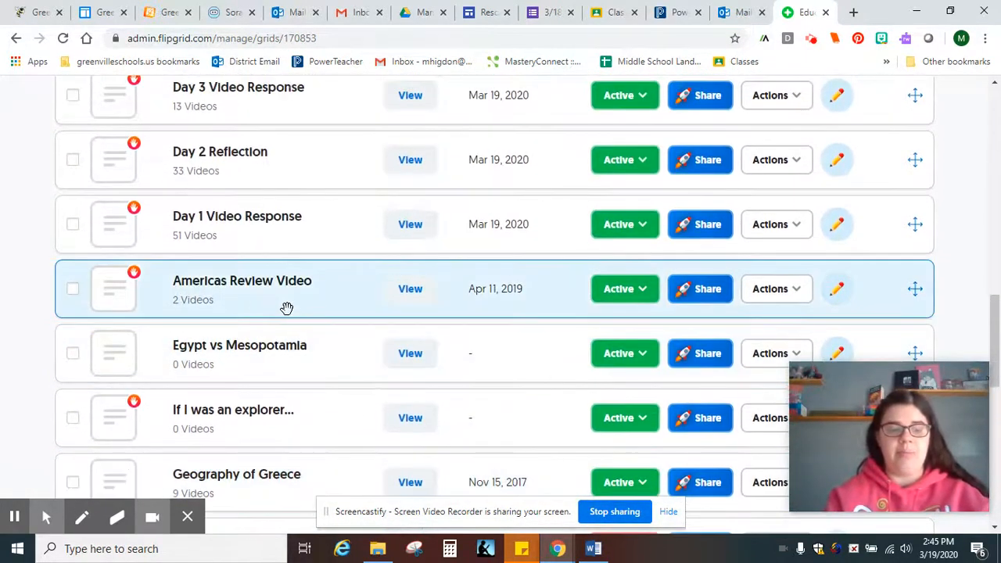
# View the student responses in the Americas Review Video topic and return to the grid's details.
pyautogui.click(286, 308)
pyautogui.scroll(-3, 590, 368)
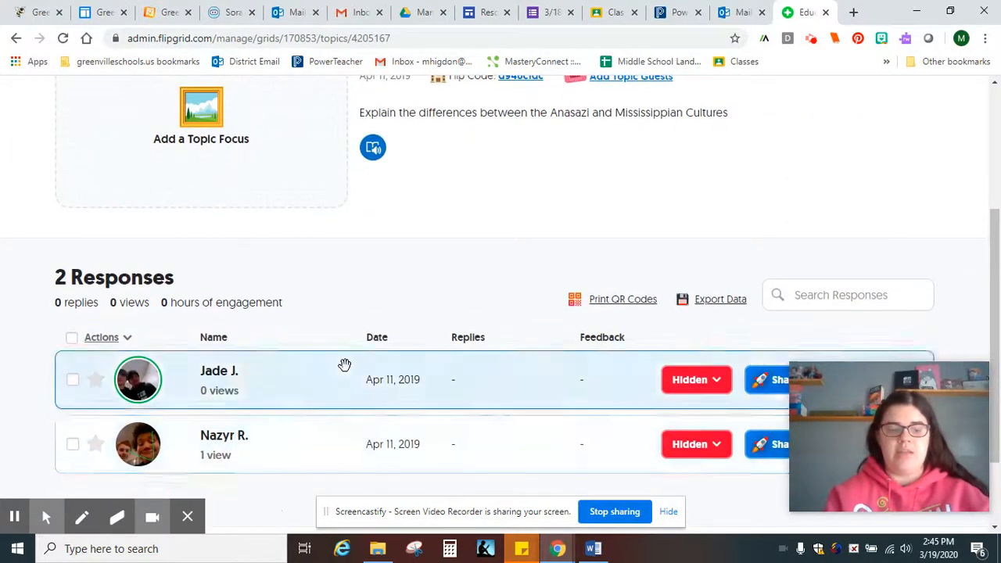
pyautogui.scroll(3, 391, 376)
pyautogui.click(226, 153)
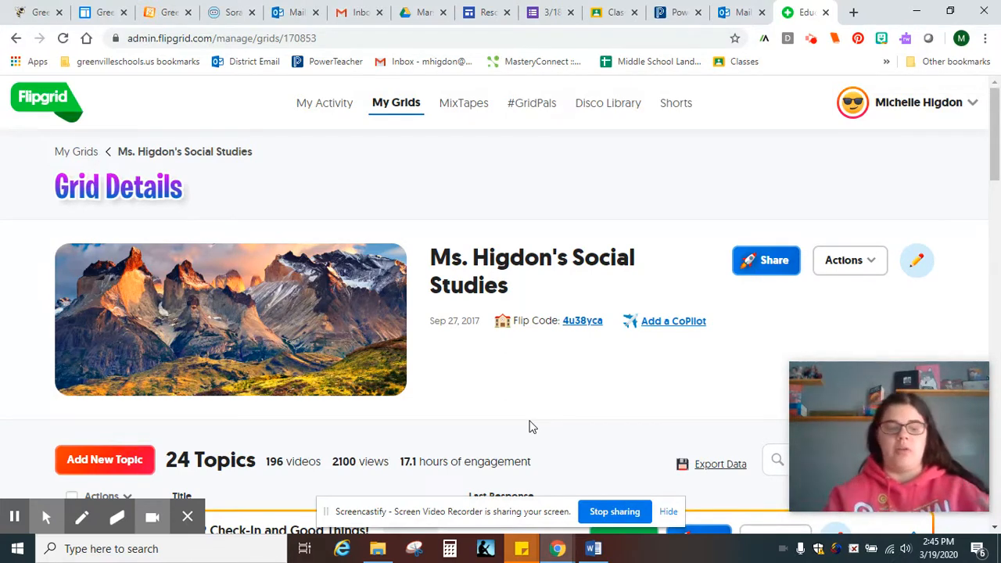
# Start a new topic titled "Day 3: Check In and Good Things!" with a recording time of 1 minute 30 seconds.
pyautogui.scroll(-1, 520, 390)
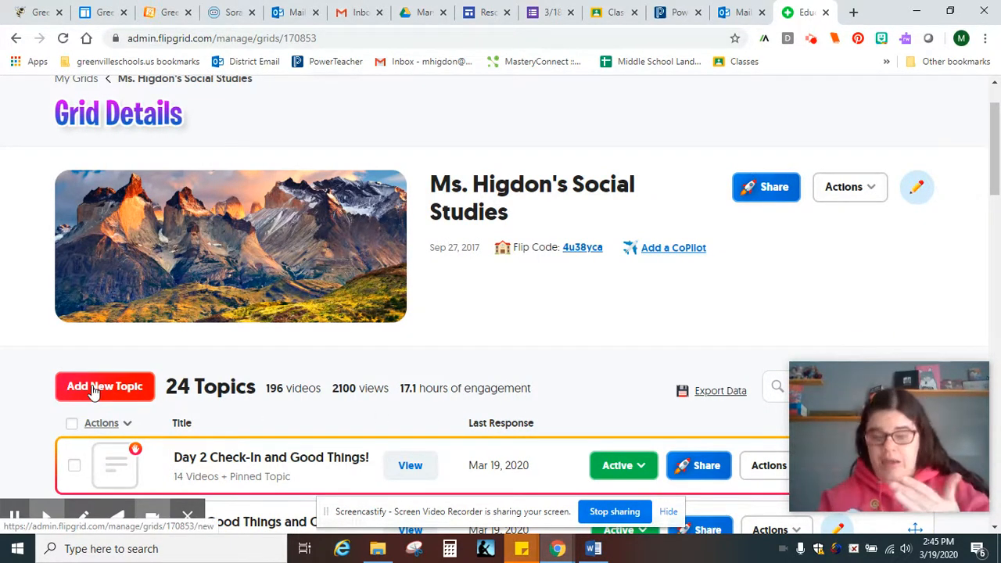
pyautogui.click(92, 389)
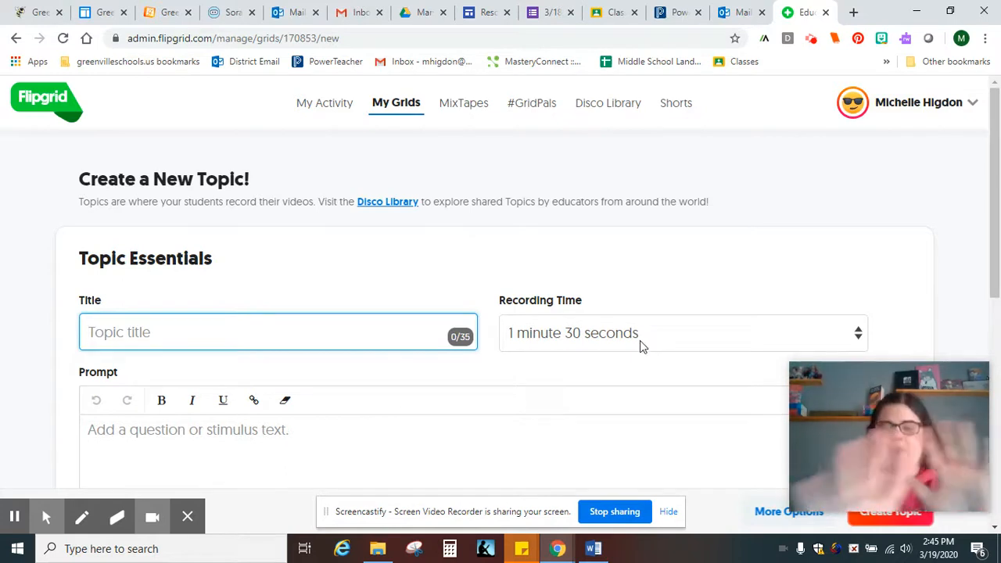
pyautogui.scroll(-1, 629, 340)
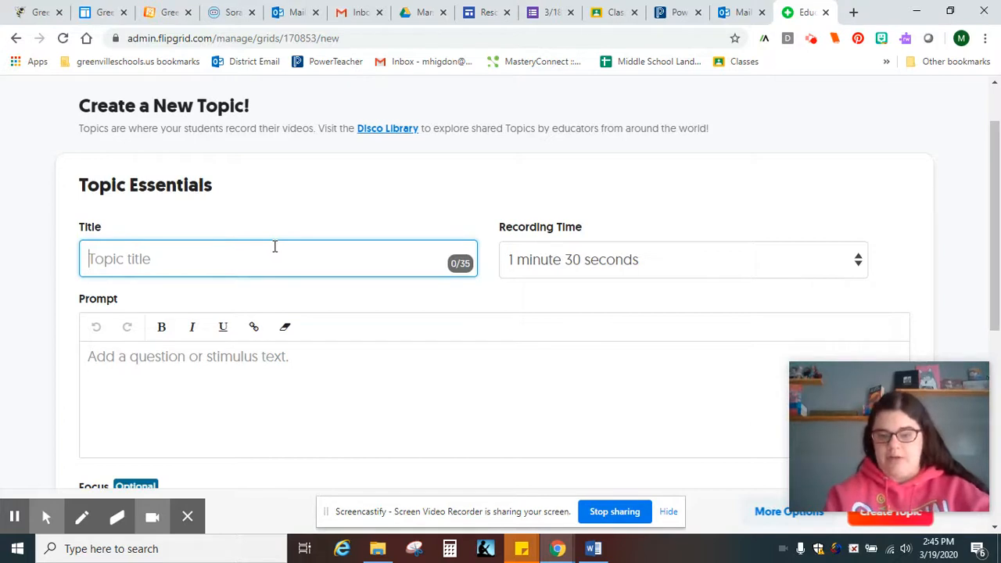
pyautogui.write('D')
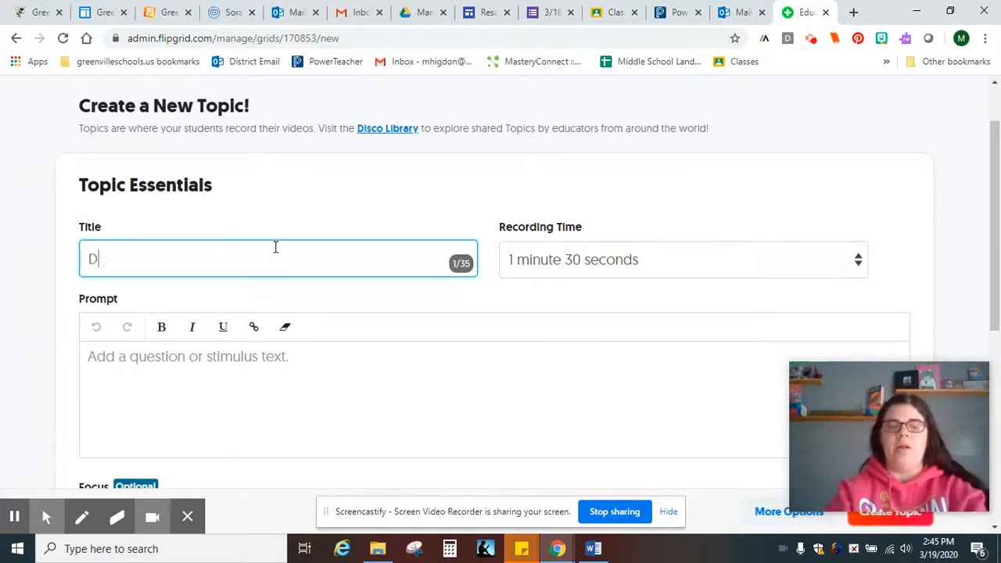
pyautogui.write('ay 3: Check i')
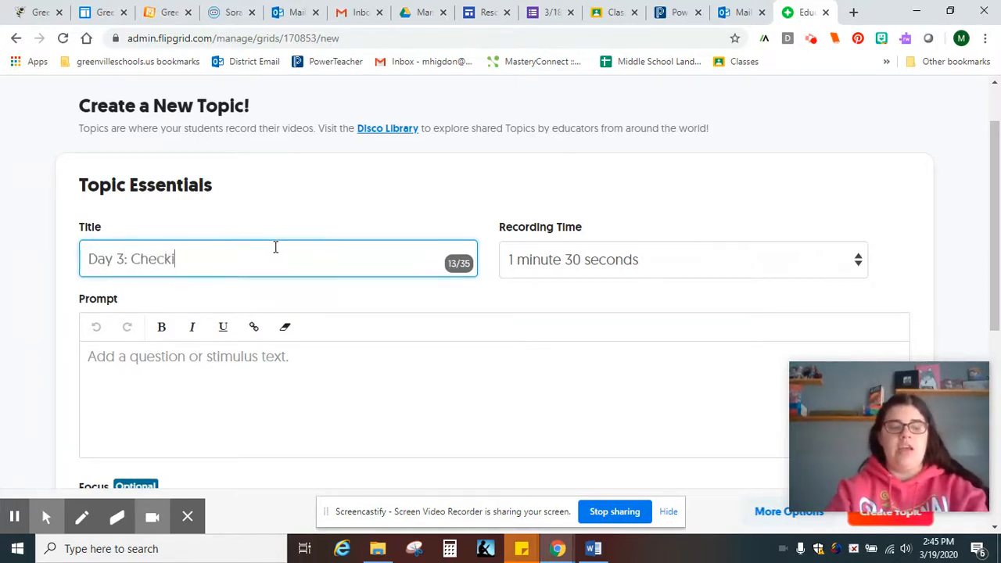
pyautogui.write('n and Good Things!')
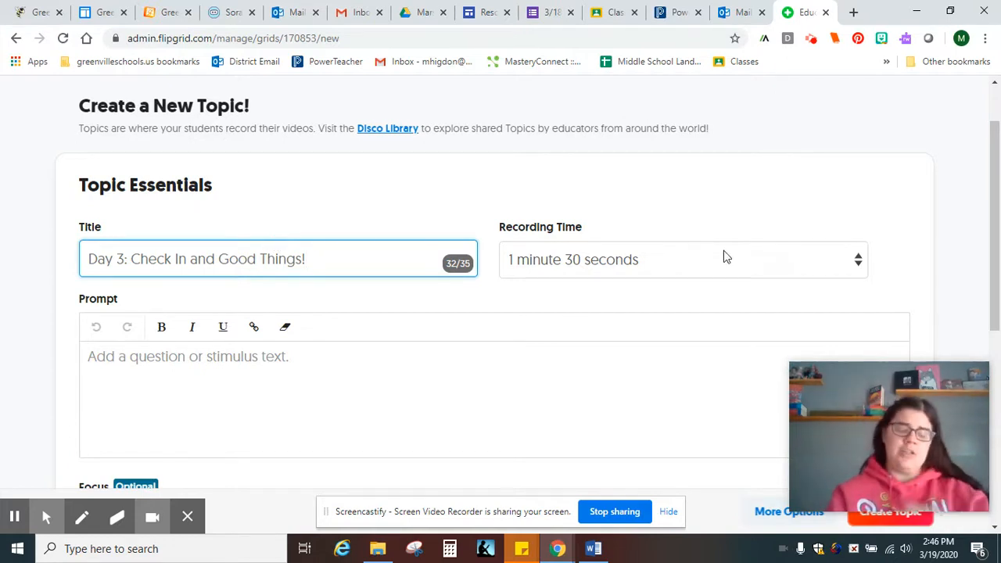
pyautogui.click(742, 254)
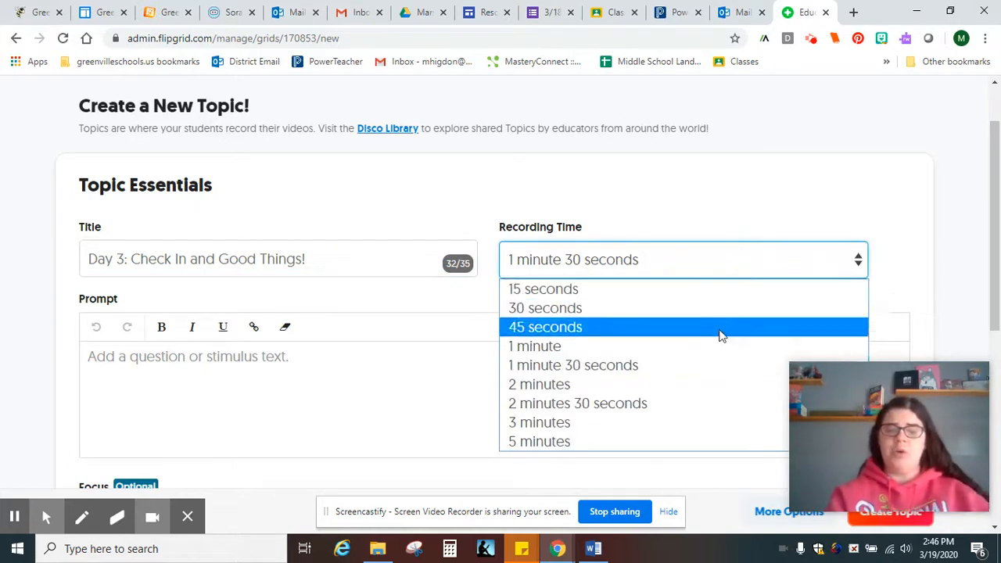
pyautogui.click(669, 370)
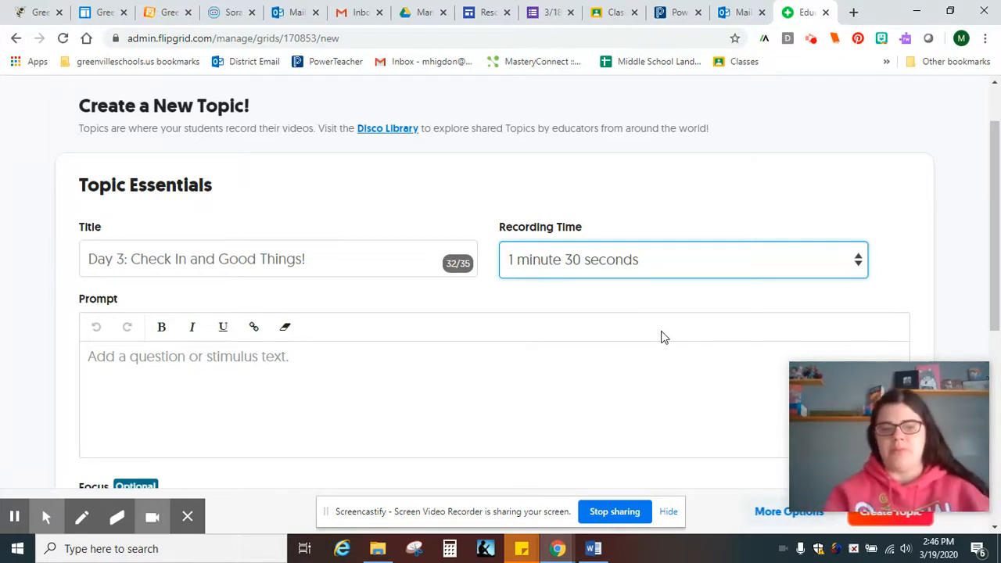
# Enter prompt "Hey, everybody, welcome to Day 3 of eLearning! Check in here, tell us how your day is going and I look forward to hearing from you!".
pyautogui.scroll(-1, 660, 337)
pyautogui.click(435, 324)
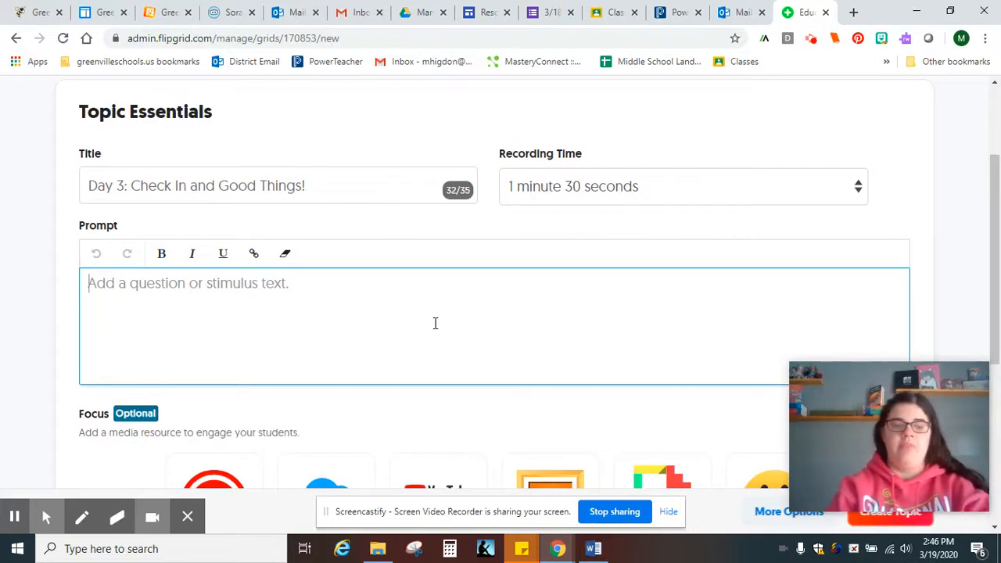
pyautogui.write('Hey')
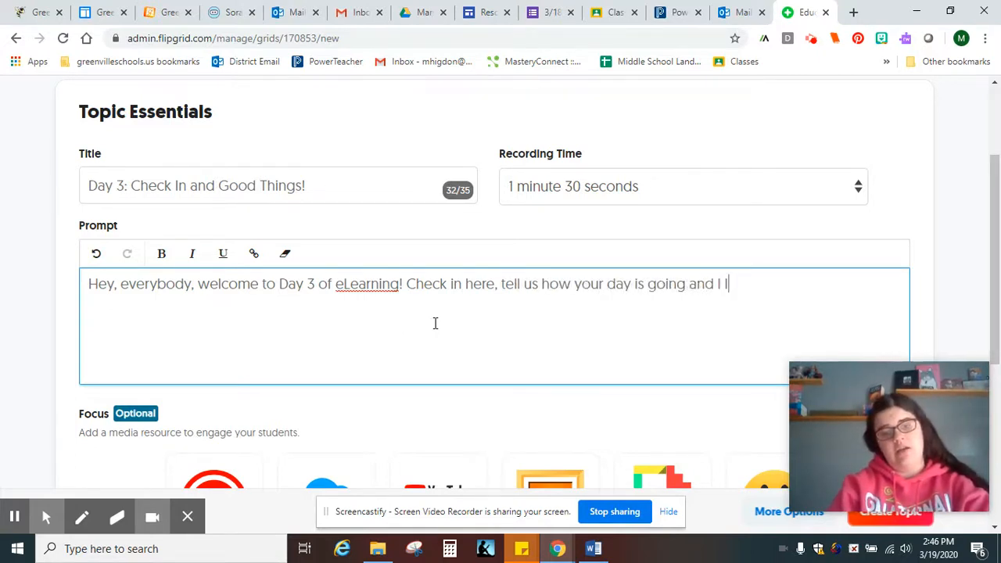
pyautogui.write('haerin')
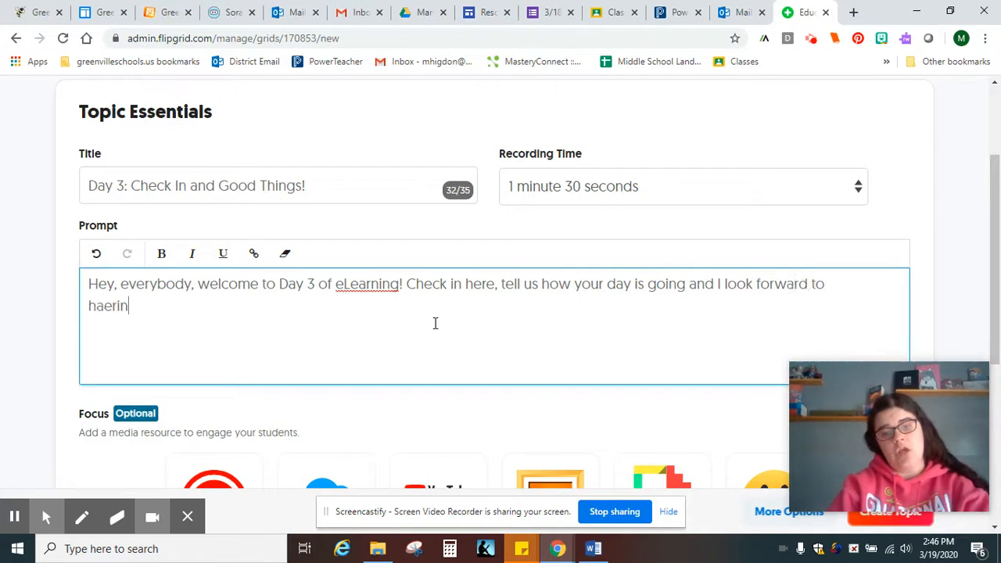
pyautogui.press('BackSpace')
pyautogui.press('BackSpace')
pyautogui.press('BackSpace')
pyautogui.press('BackSpace')
pyautogui.write('ing from you!')
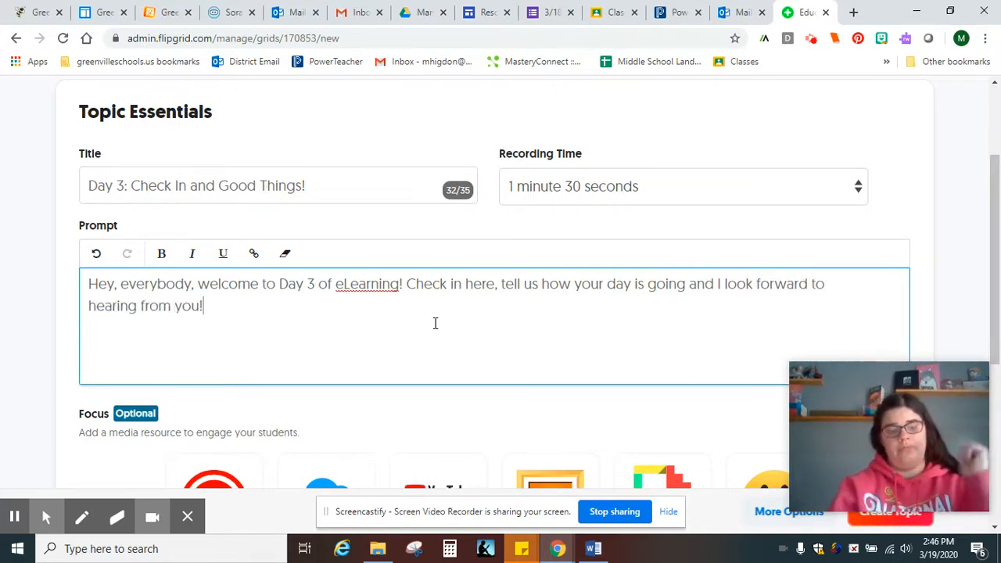
# Examine the optional Focus media resources that can be added to the new topic.
pyautogui.scroll(-1, 436, 323)
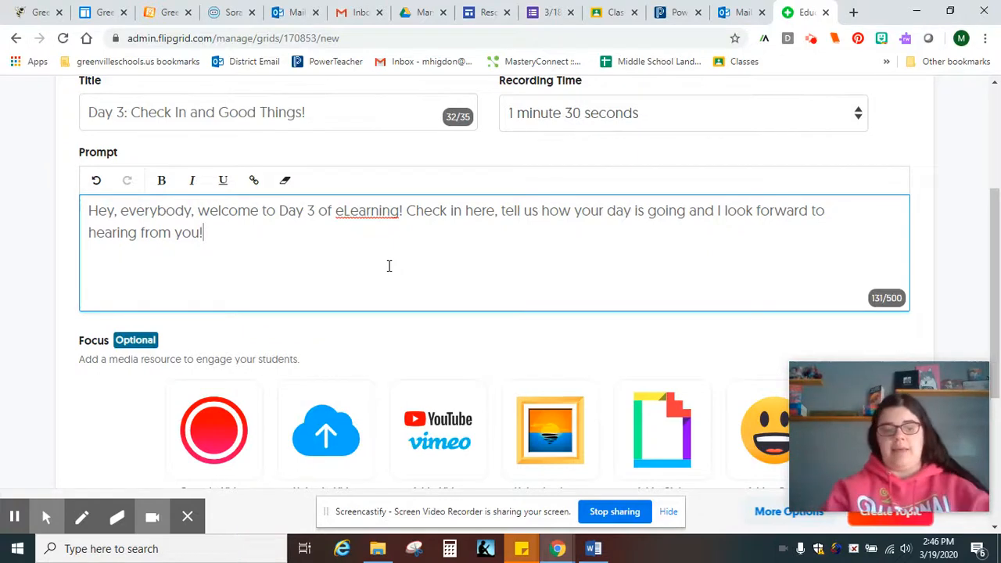
pyautogui.scroll(-2, 391, 272)
pyautogui.scroll(-2, 395, 278)
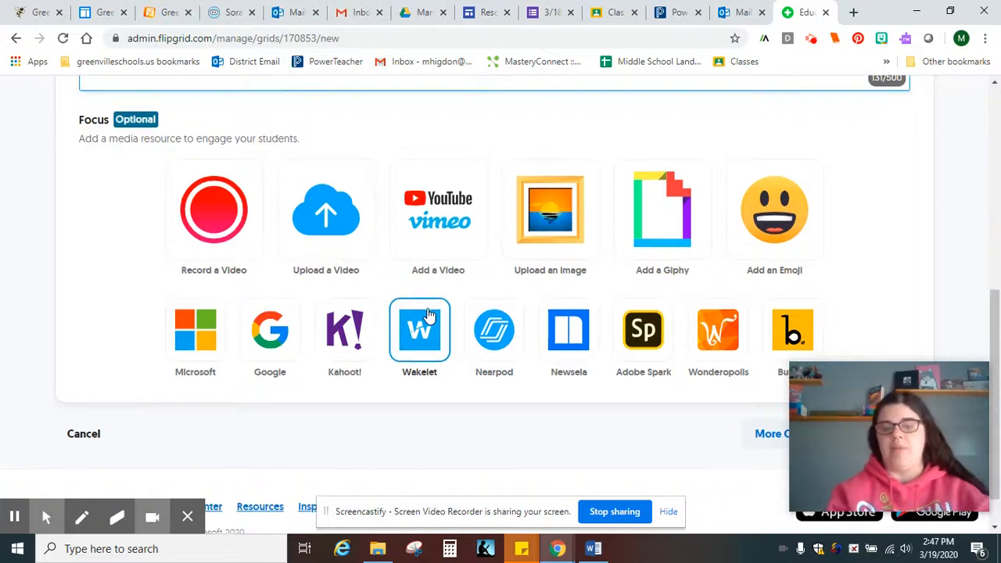
pyautogui.scroll(-1, 416, 347)
pyautogui.scroll(4, 398, 379)
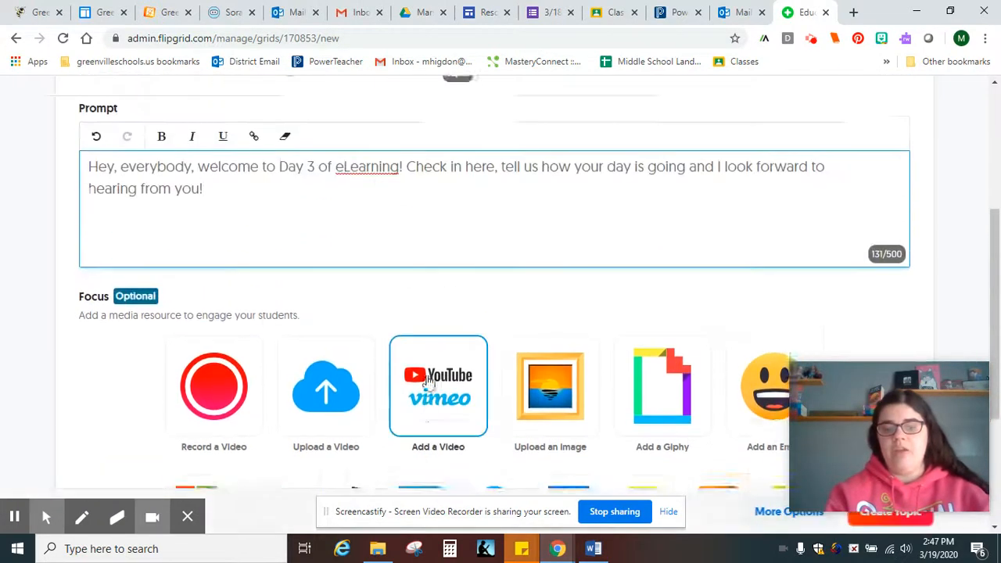
# Show the additional topic options and turn on Video Moderation so videos stay hidden until activated.
pyautogui.scroll(-2, 427, 376)
pyautogui.scroll(-3, 427, 376)
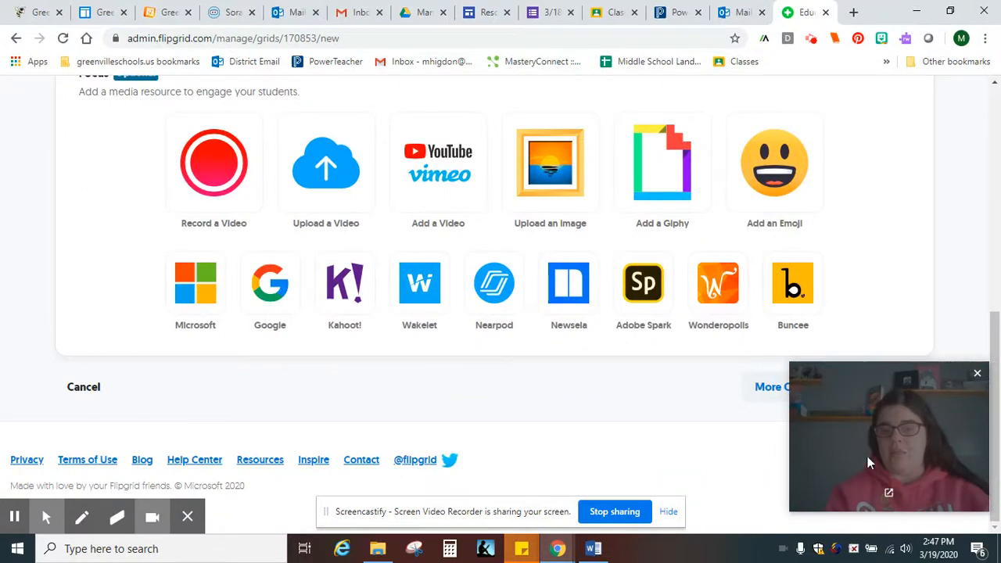
pyautogui.click(766, 391)
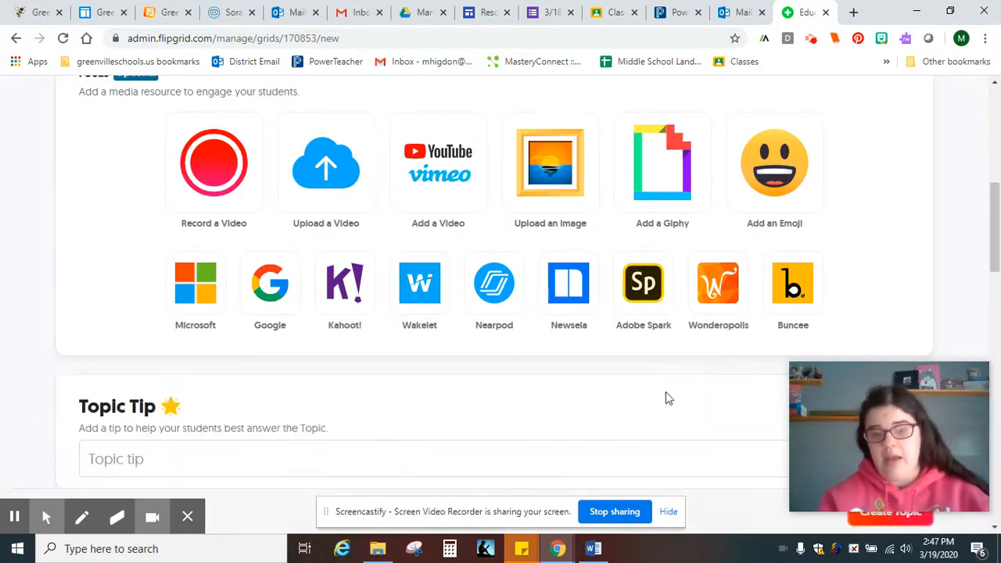
pyautogui.scroll(-3, 665, 387)
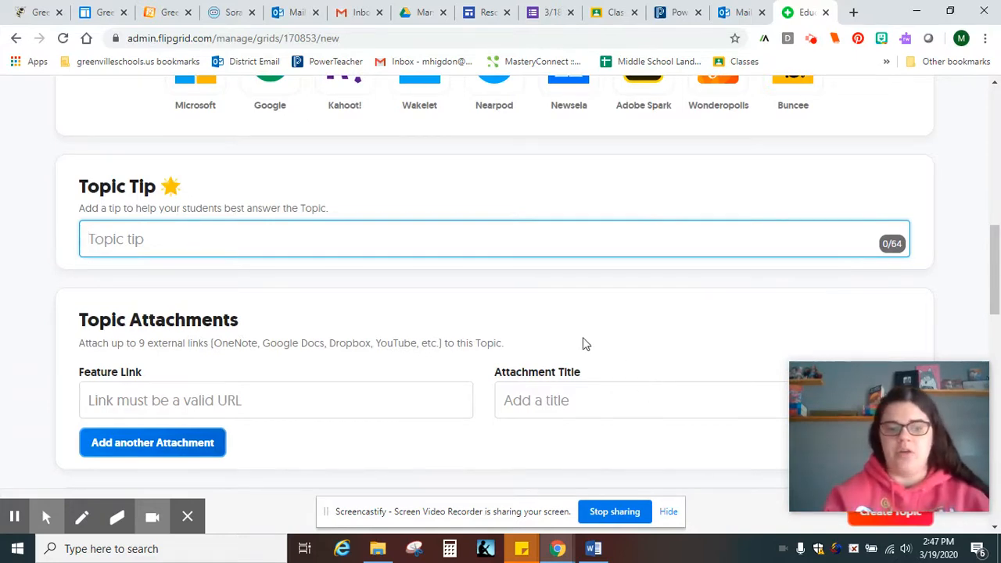
pyautogui.scroll(-4, 585, 344)
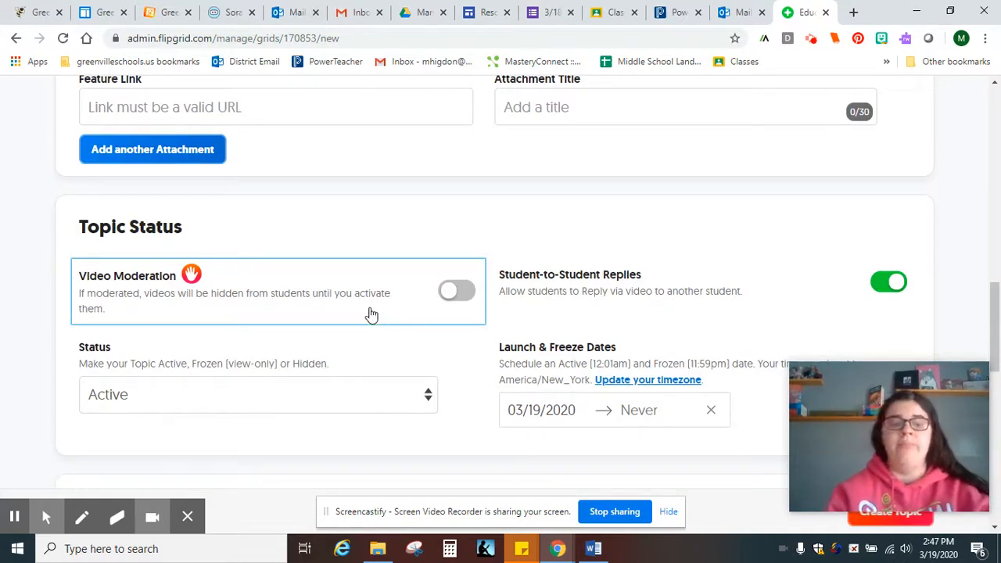
pyautogui.click(452, 289)
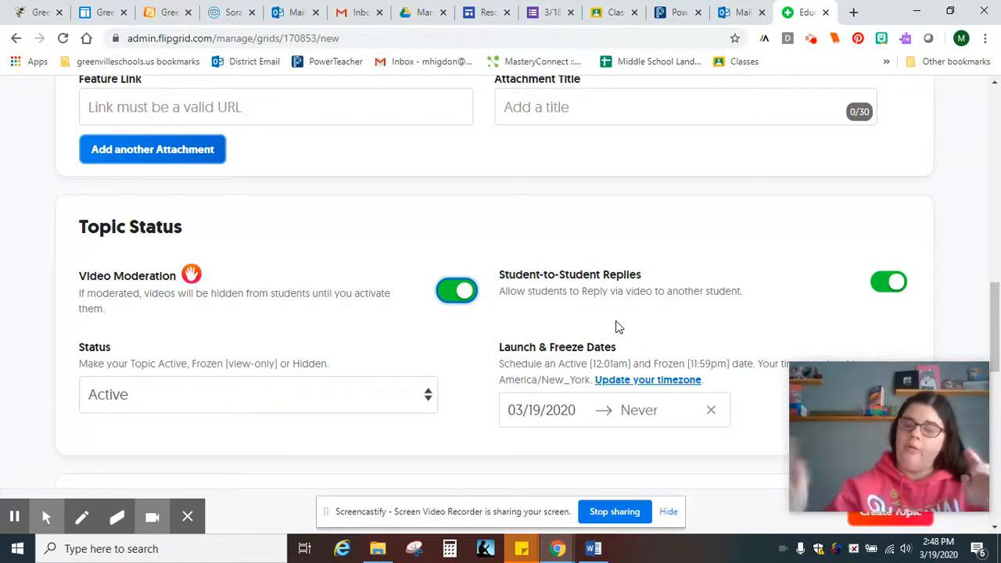
# Schedule the topic to launch on 03/24/2020, leaving the freeze date at Never.
pyautogui.scroll(-1, 397, 367)
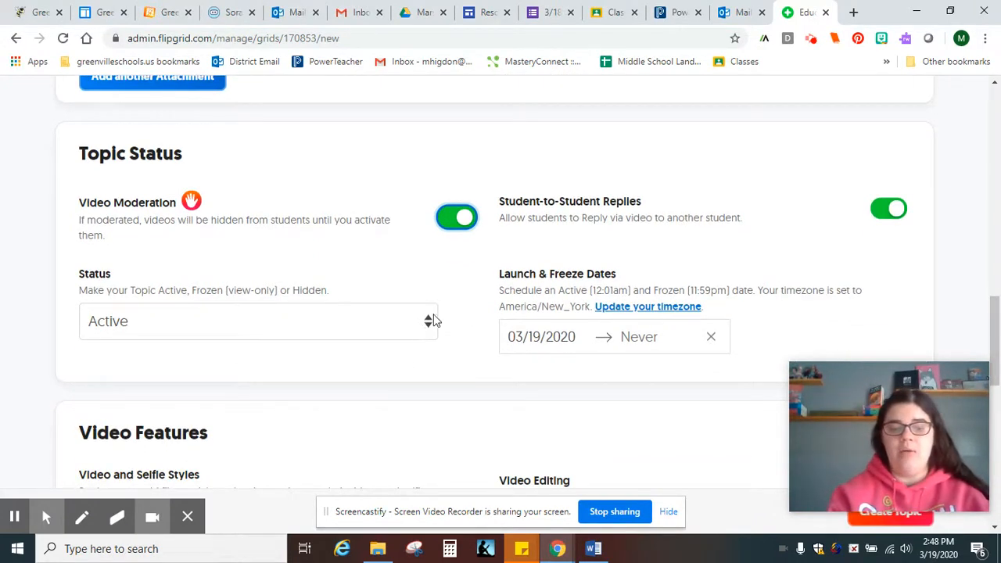
pyautogui.click(576, 347)
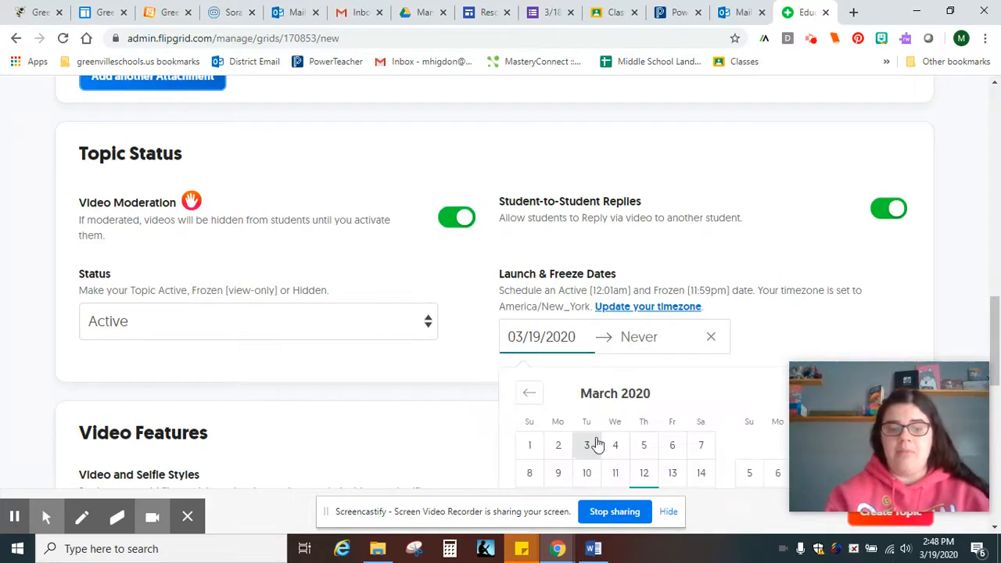
pyautogui.scroll(-1, 598, 468)
pyautogui.click(593, 464)
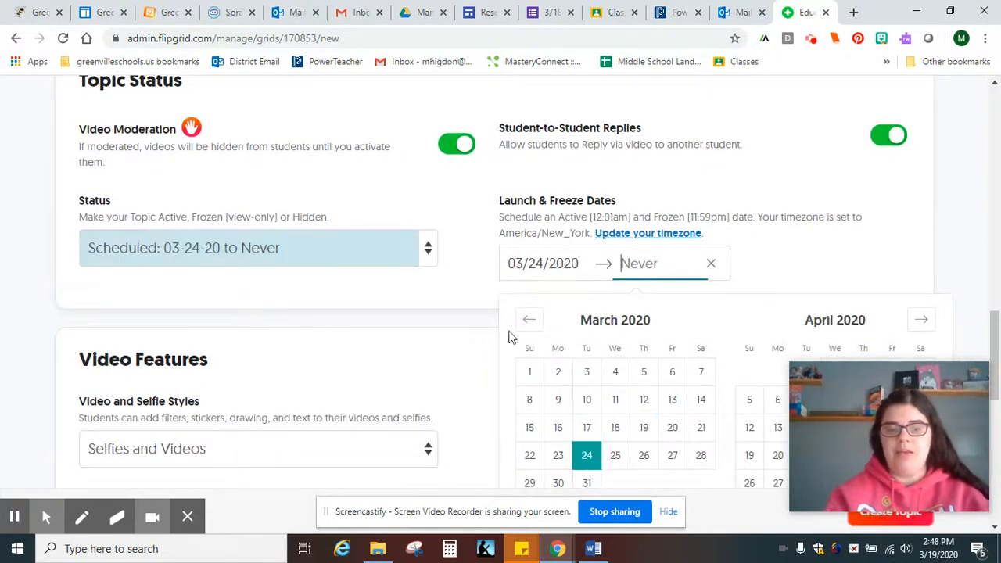
pyautogui.click(484, 304)
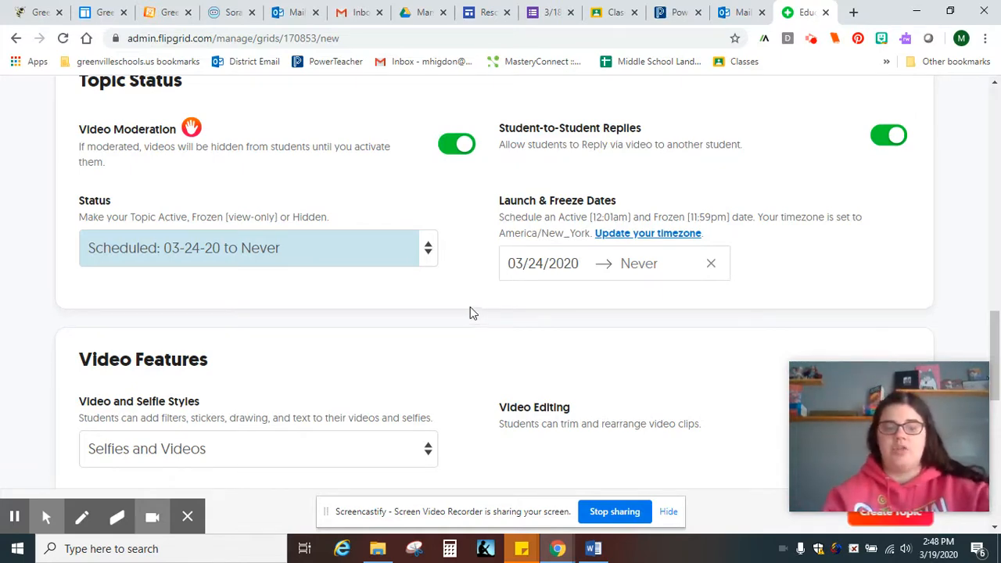
# Enable Likes in the topic's video features so students can like other student videos.
pyautogui.scroll(-3, 470, 313)
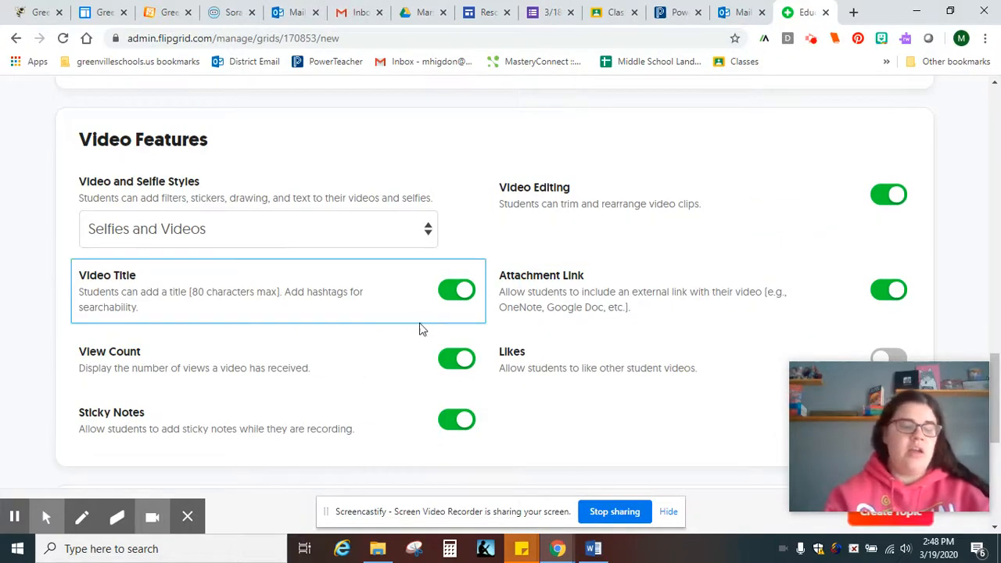
pyautogui.scroll(-2, 400, 328)
pyautogui.click(887, 213)
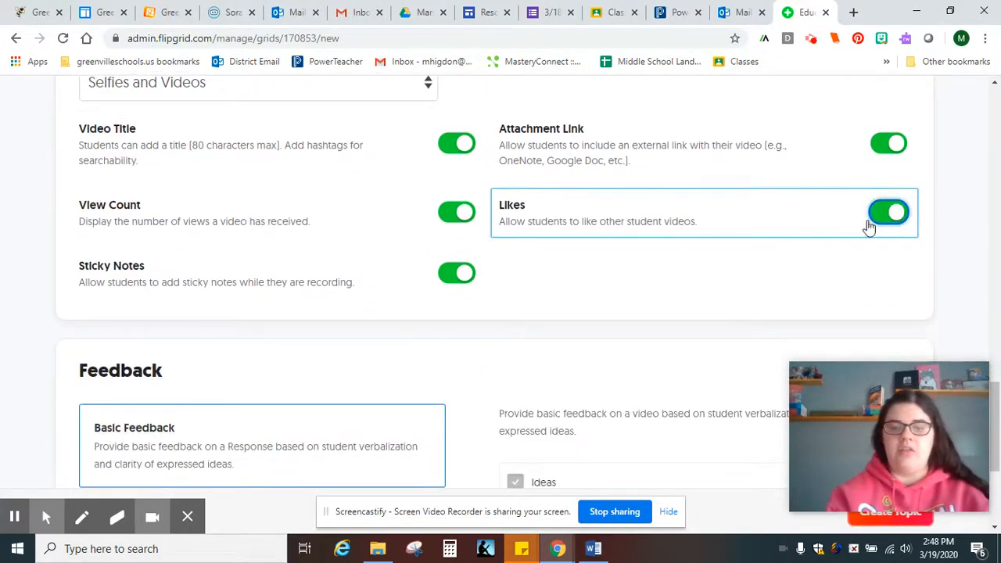
pyautogui.scroll(1, 368, 380)
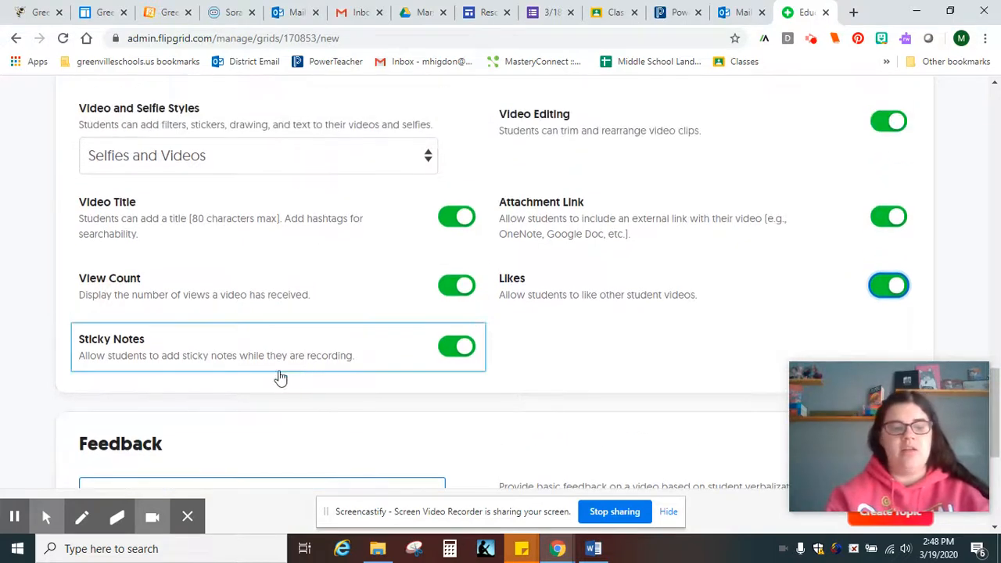
# Review the feedback settings, keep Basic Feedback, and create the topic.
pyautogui.scroll(-2, 541, 353)
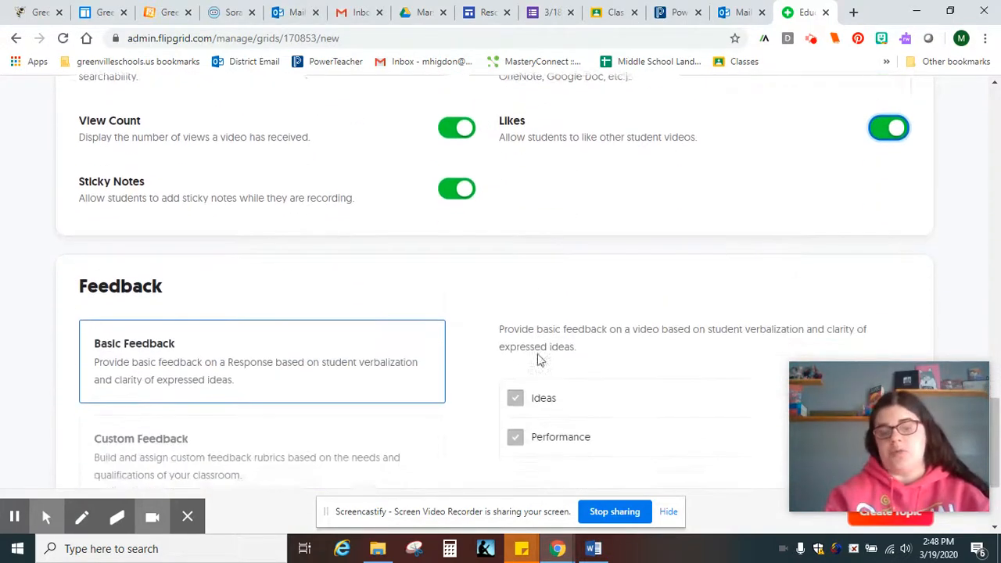
pyautogui.scroll(-2, 537, 358)
pyautogui.scroll(1, 262, 248)
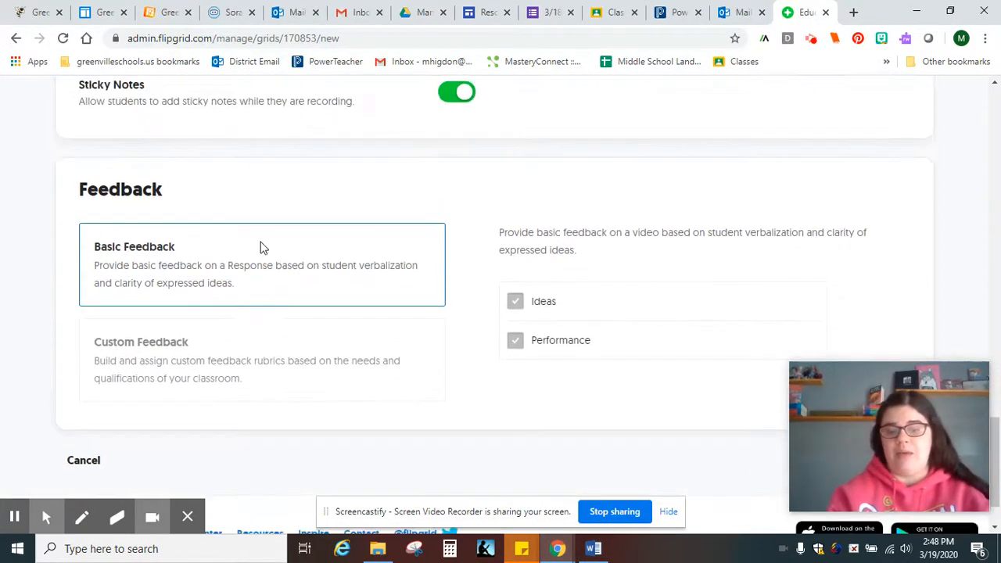
pyautogui.scroll(1, 263, 248)
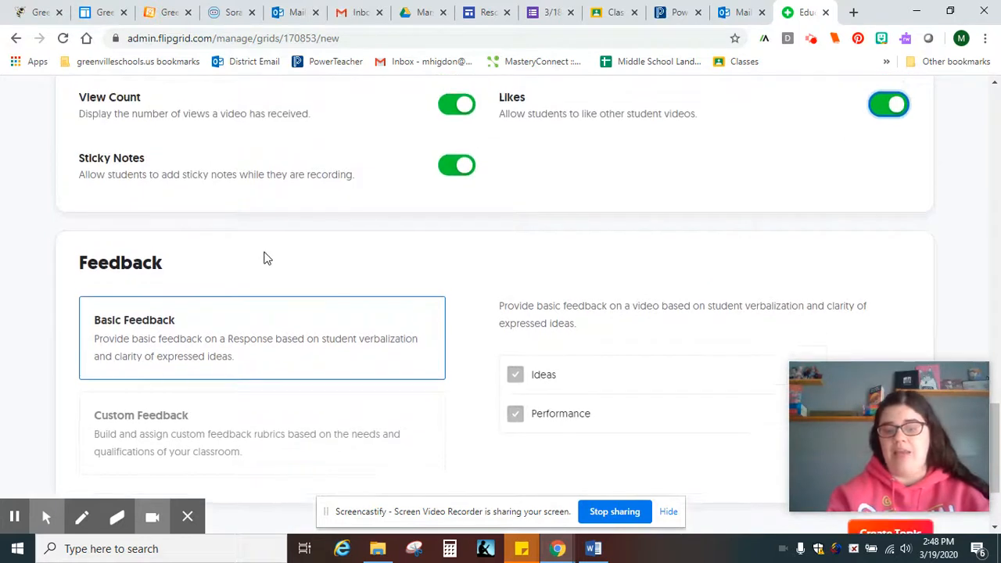
pyautogui.click(884, 532)
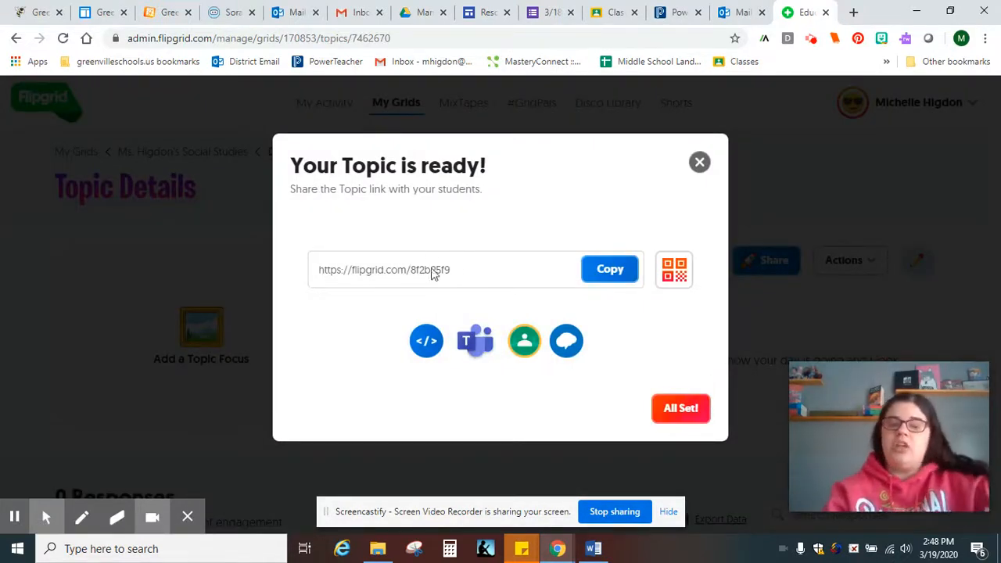
# Copy the new topic's share link, look at the classes in Google Classroom, and return to Flipgrid.
pyautogui.click(610, 280)
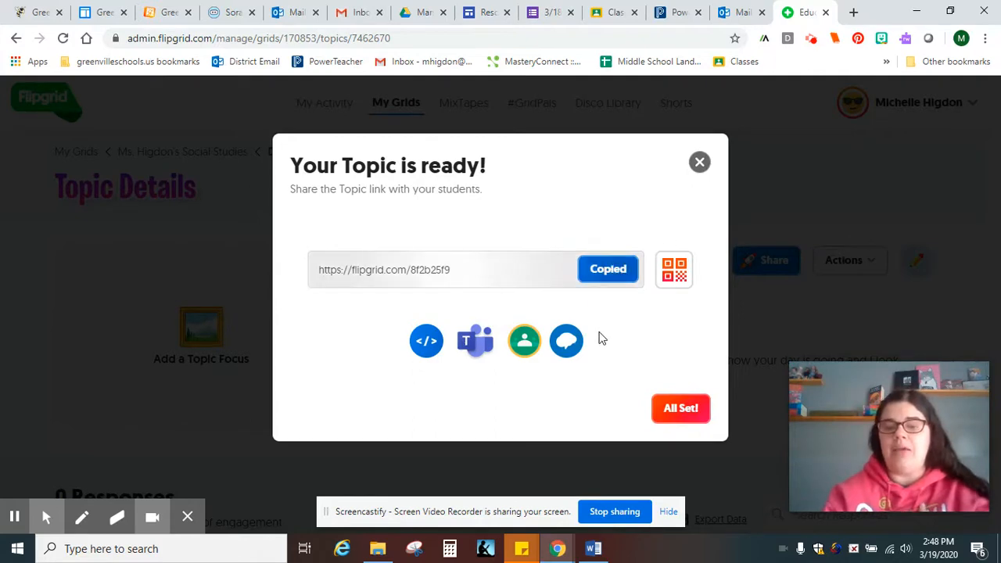
pyautogui.click(604, 12)
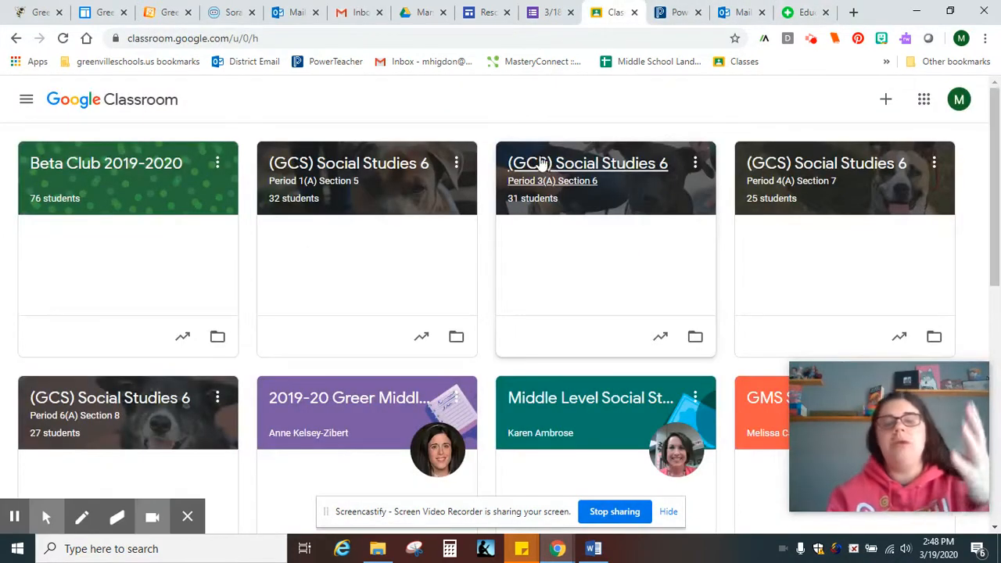
pyautogui.click(803, 13)
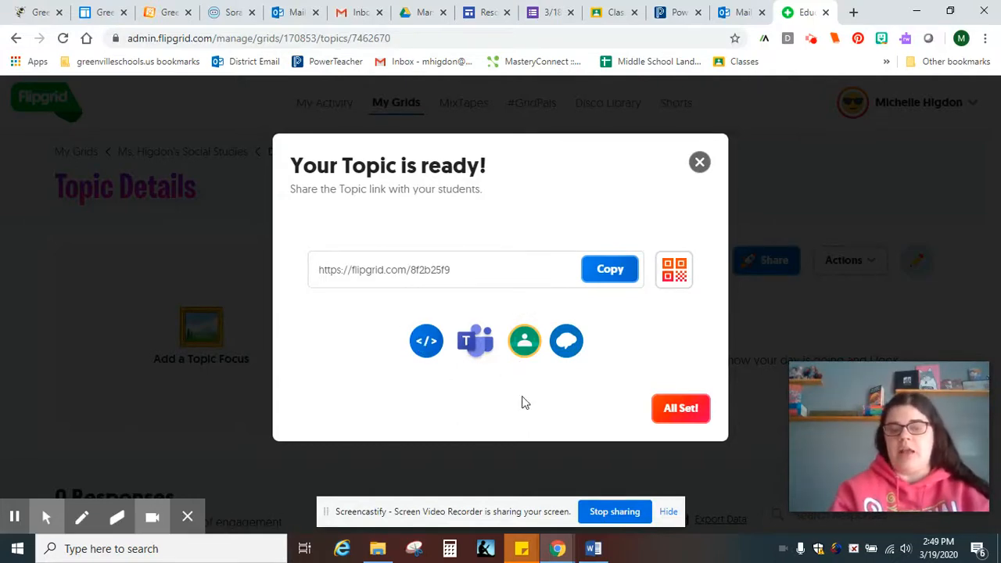
# Close the topic sharing dialog and view the new topic's details and response area.
pyautogui.click(661, 405)
pyautogui.scroll(-4, 504, 450)
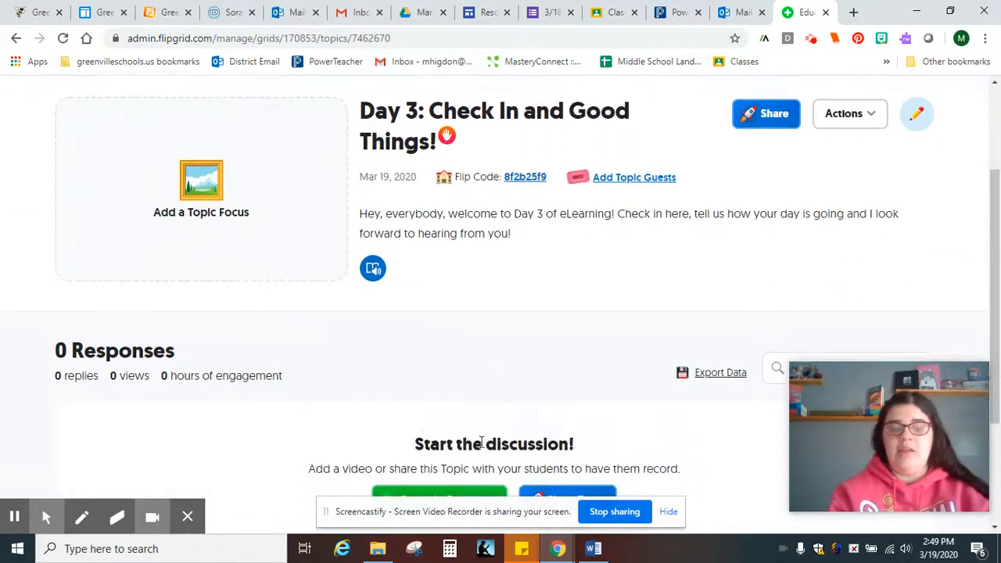
pyautogui.scroll(-2, 377, 436)
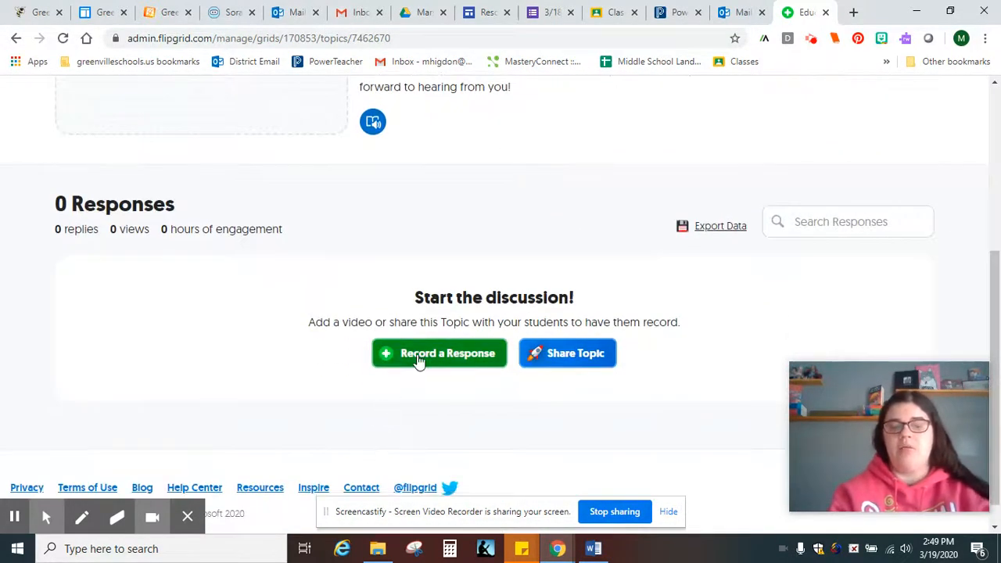